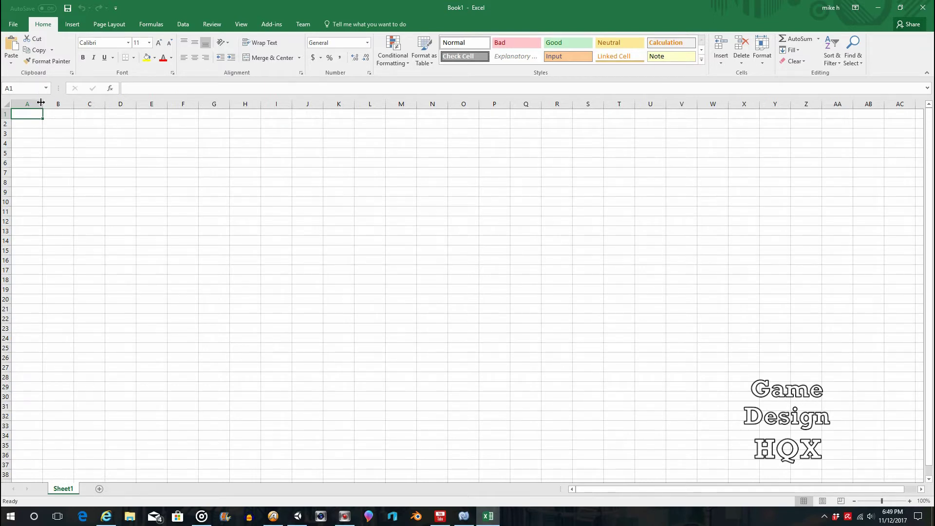
Widen Sheet1's column A to about 18 characters and select the whole column
drag(41, 102, 85, 106)
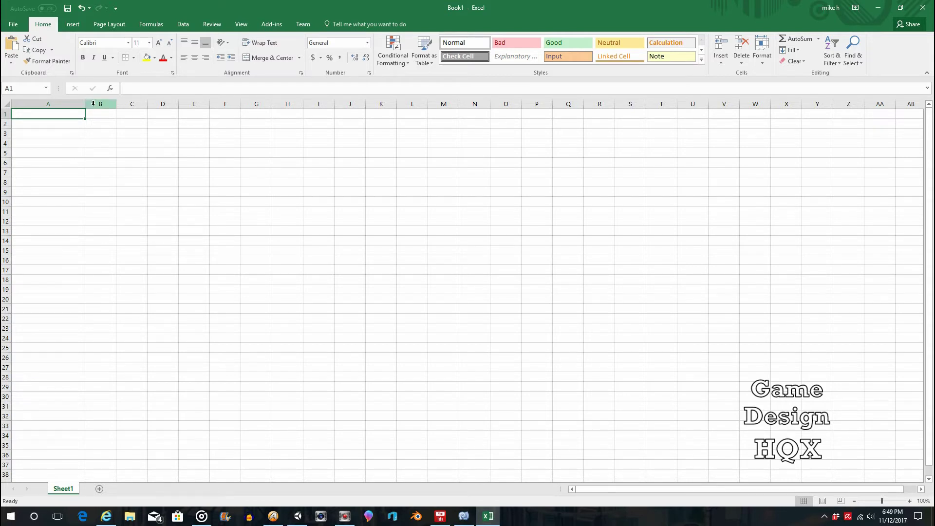
click(54, 102)
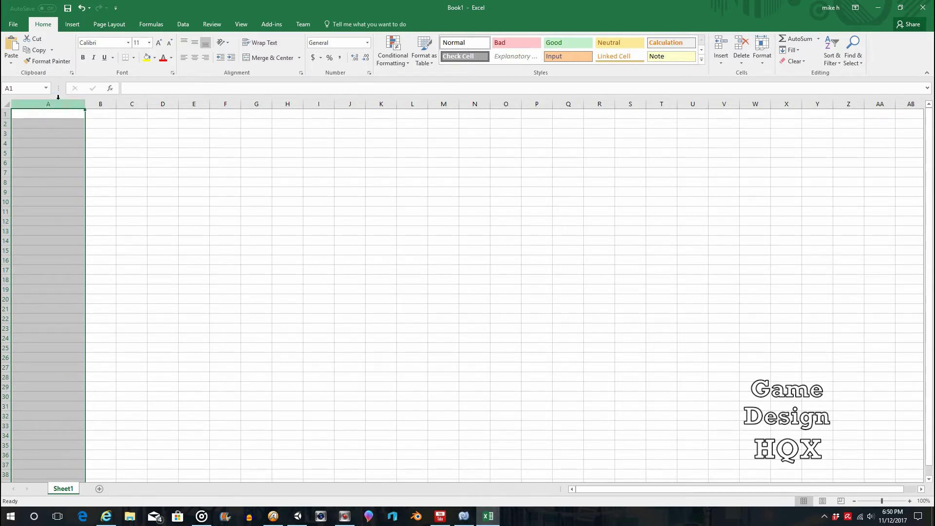
Open Data Validation for column A and set Allow to List, leaving Source empty
click(181, 26)
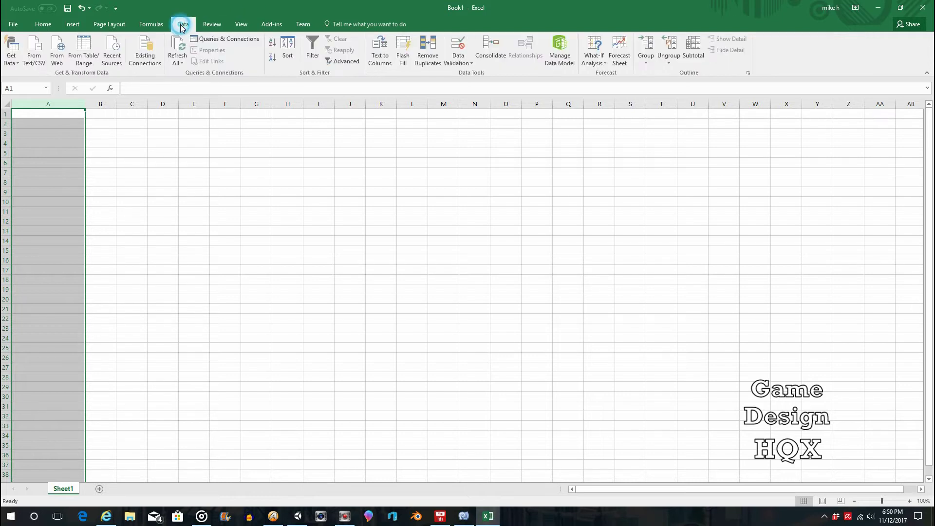
click(471, 67)
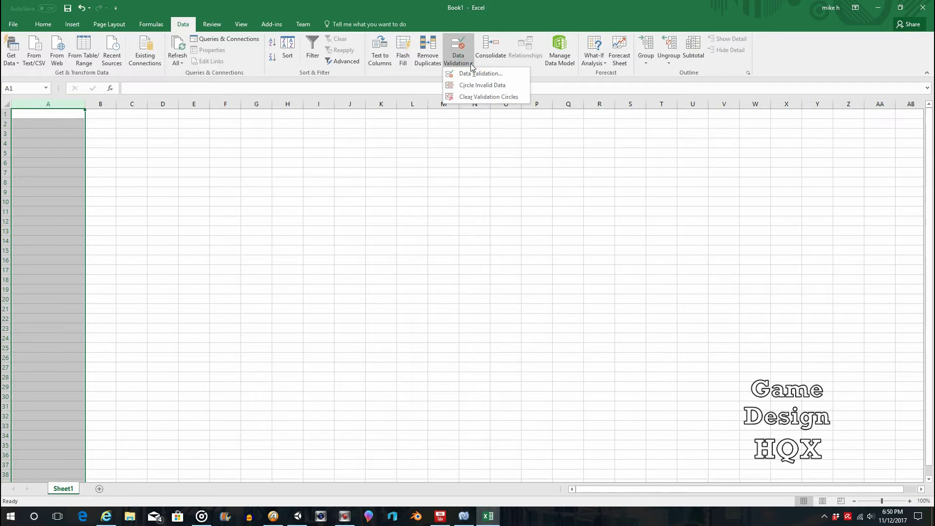
click(474, 73)
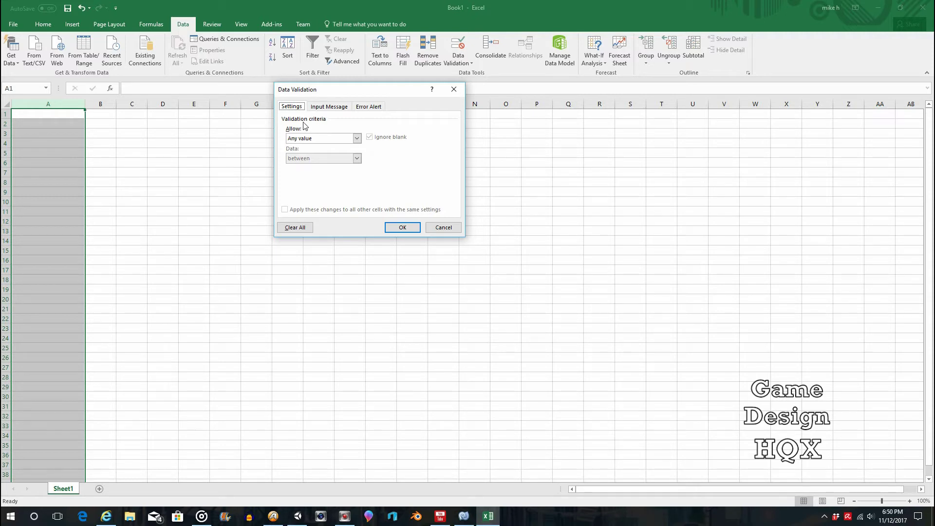
click(357, 138)
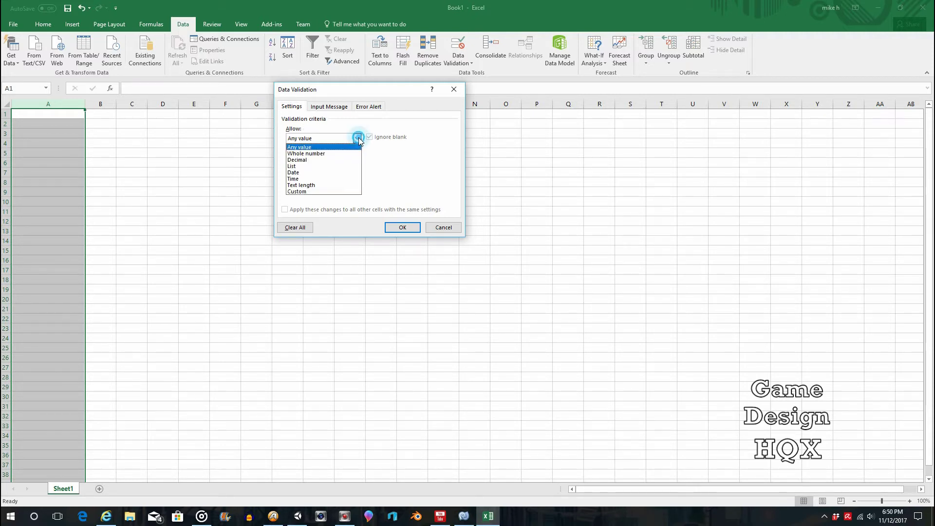
click(335, 166)
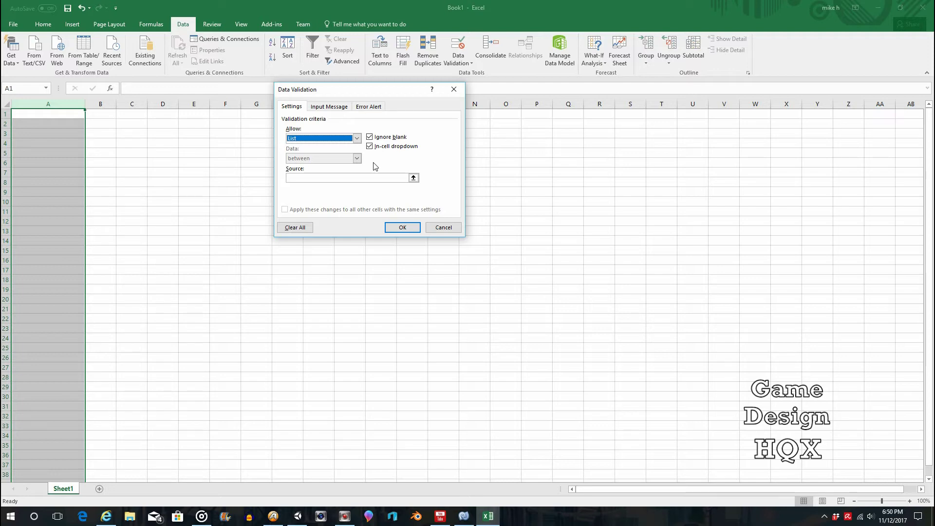
click(343, 181)
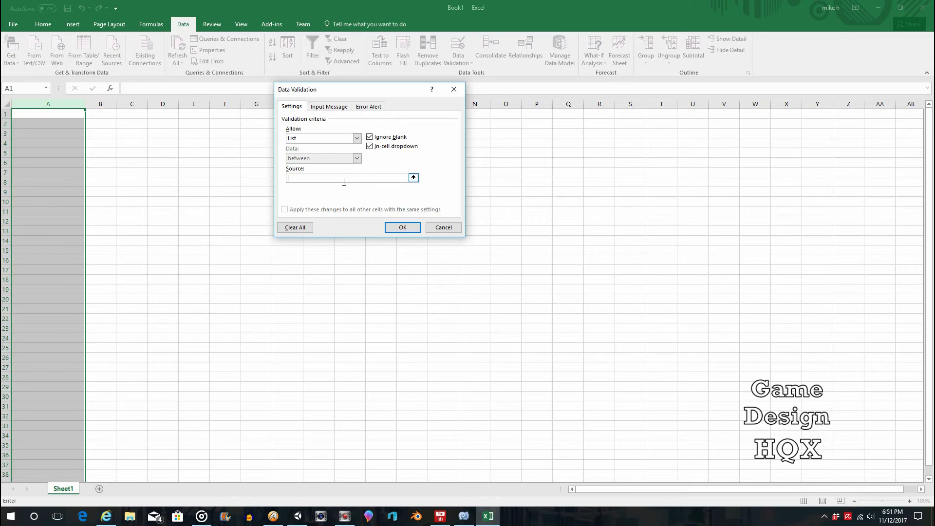
Enter 'J Valentine,C Redfield,A Wesker' as the list's Source
text(J Valentine)
text(C Redfield,A Wesker)
Apply the validation, test A1's name drop-down, and widen column B to about 19.86
click(397, 227)
click(151, 122)
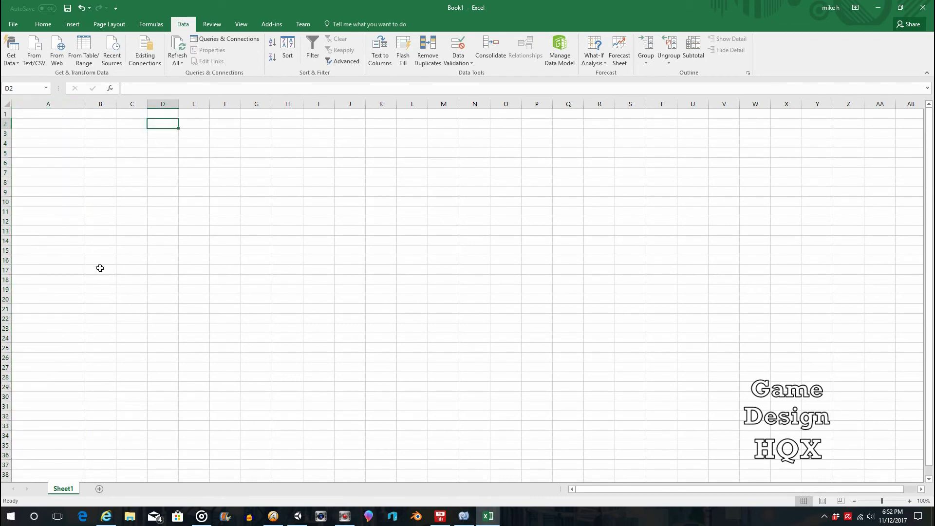
click(63, 113)
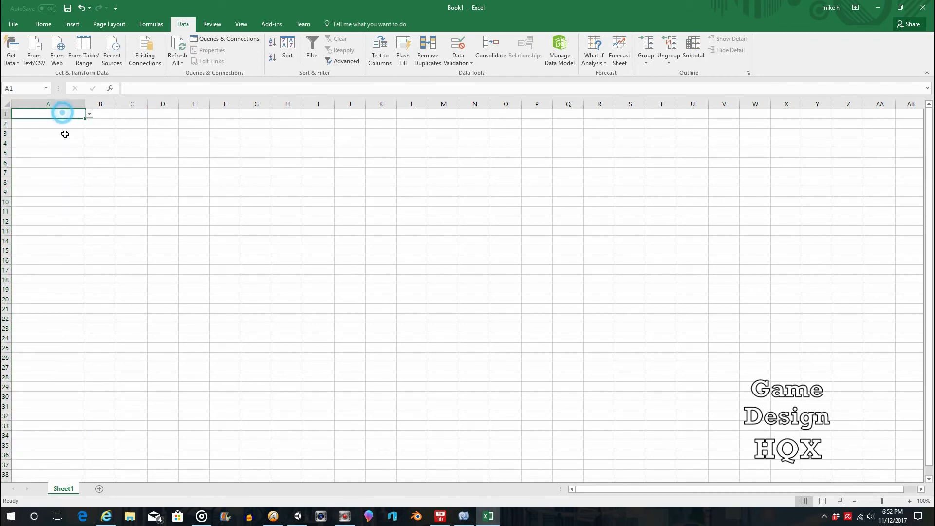
click(89, 114)
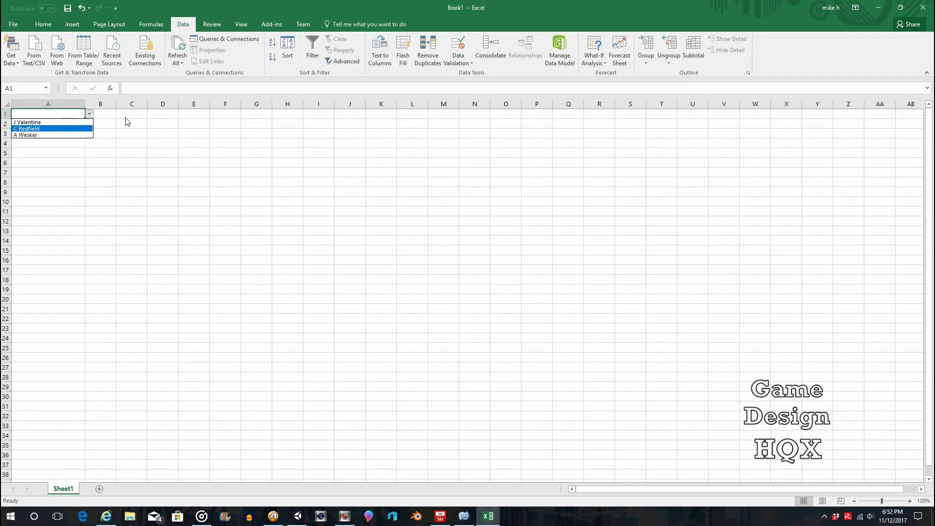
click(116, 105)
drag(116, 105, 162, 109)
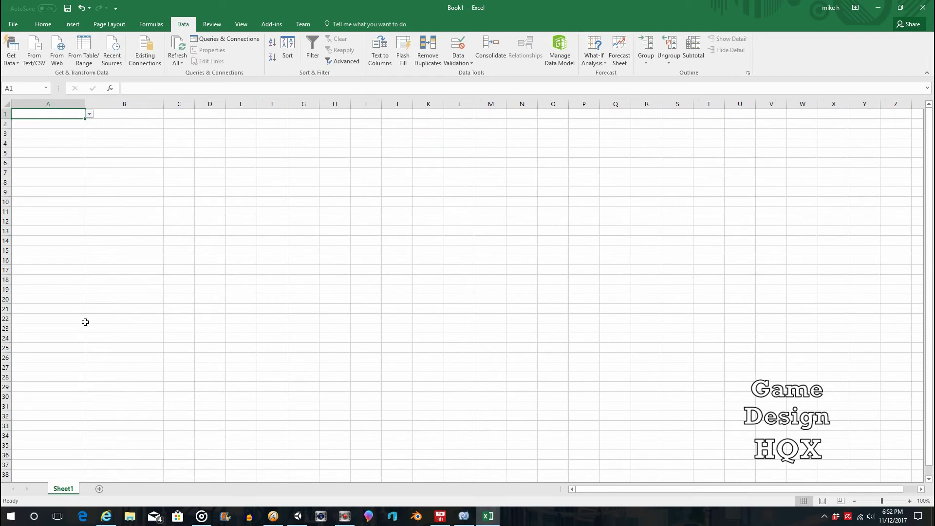
Add Sheet2, widen its column A, and enter J Valentine, C Redfield, A Wesker in A1:A3
click(100, 489)
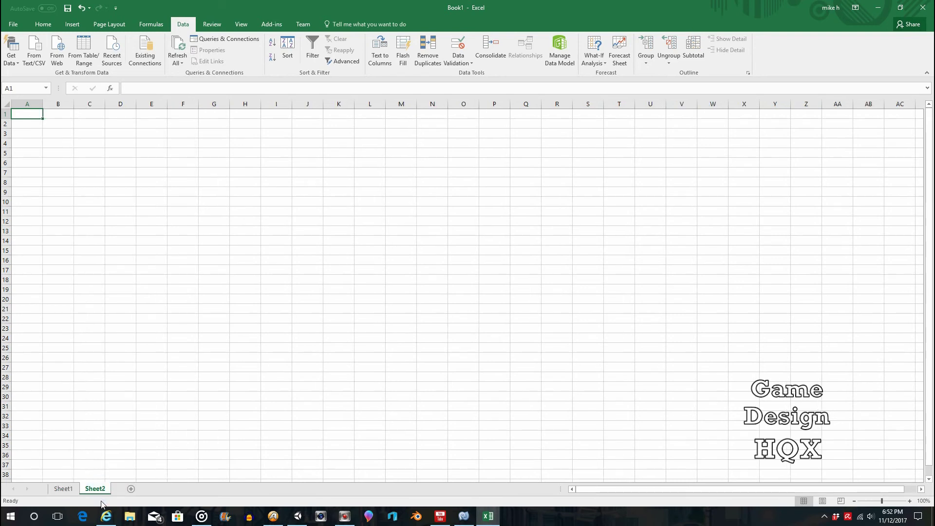
drag(42, 104, 81, 104)
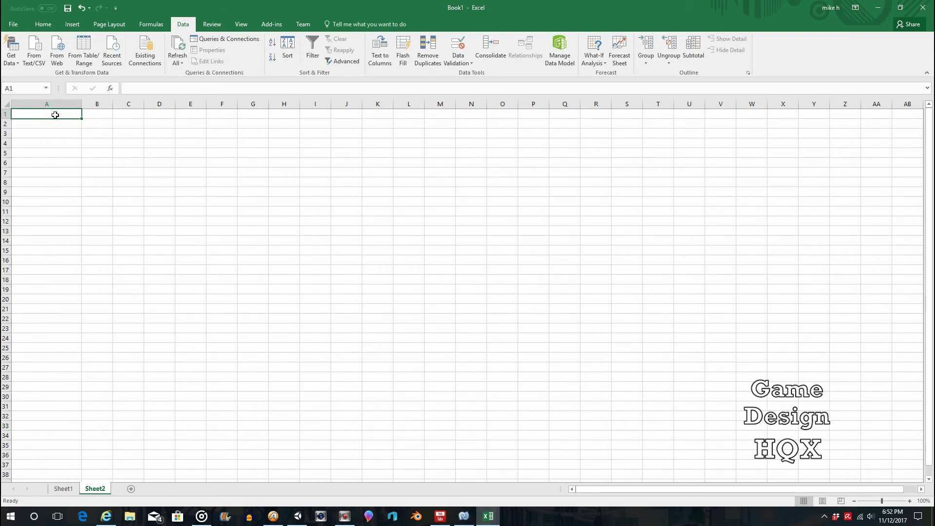
text(J)
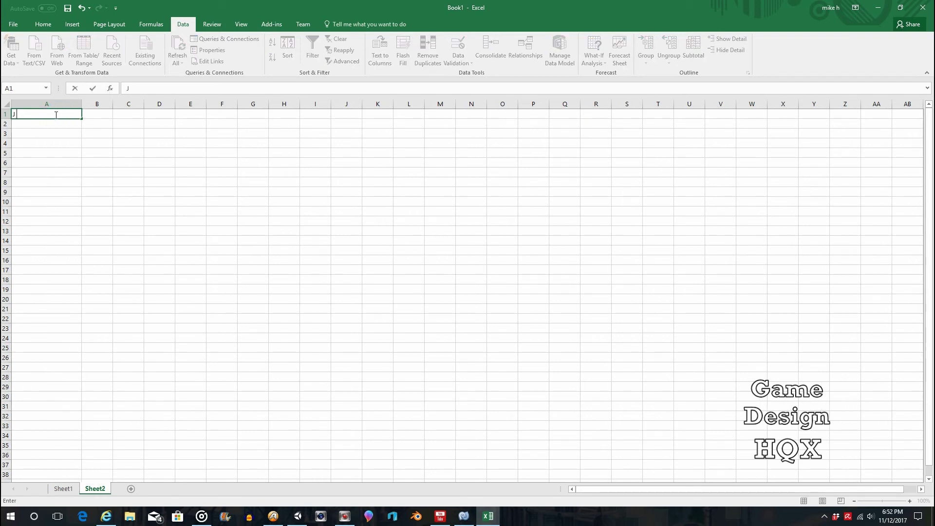
text( Valentine)
click(58, 124)
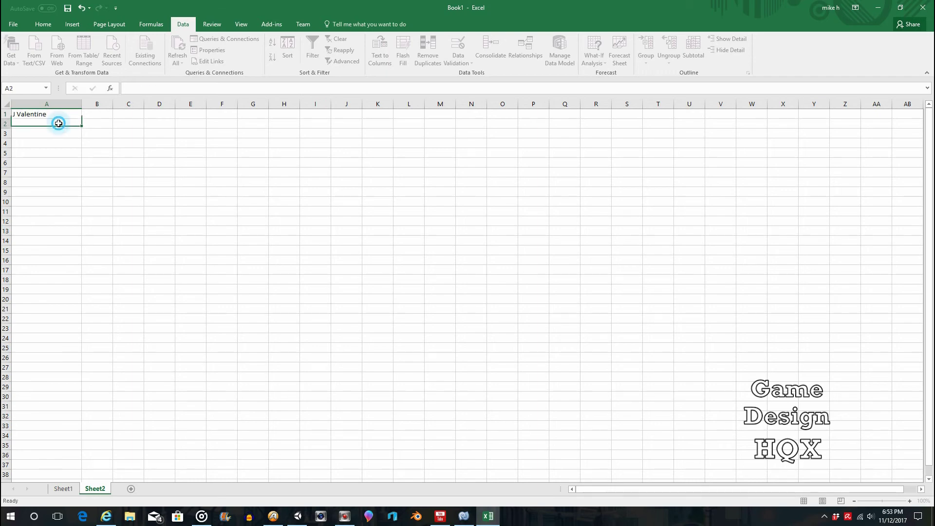
text(C)
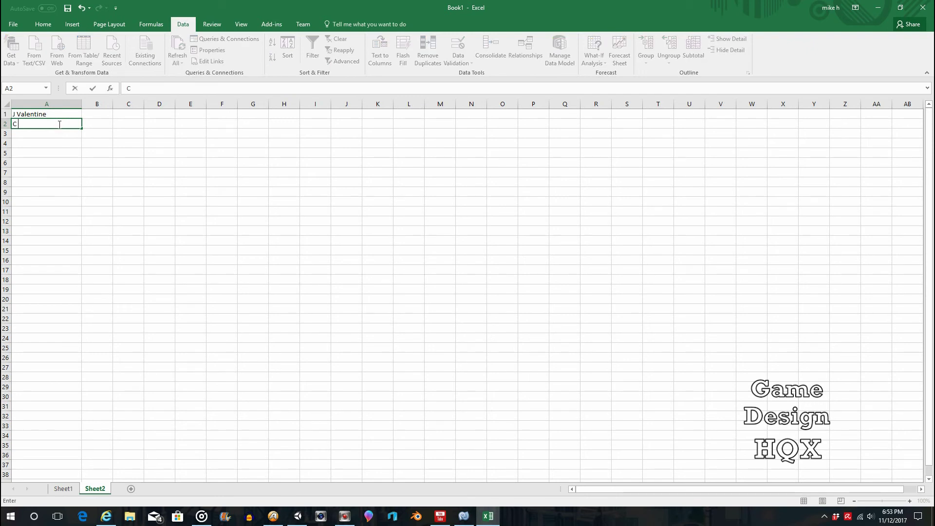
text( Redfield)
click(65, 135)
text(A)
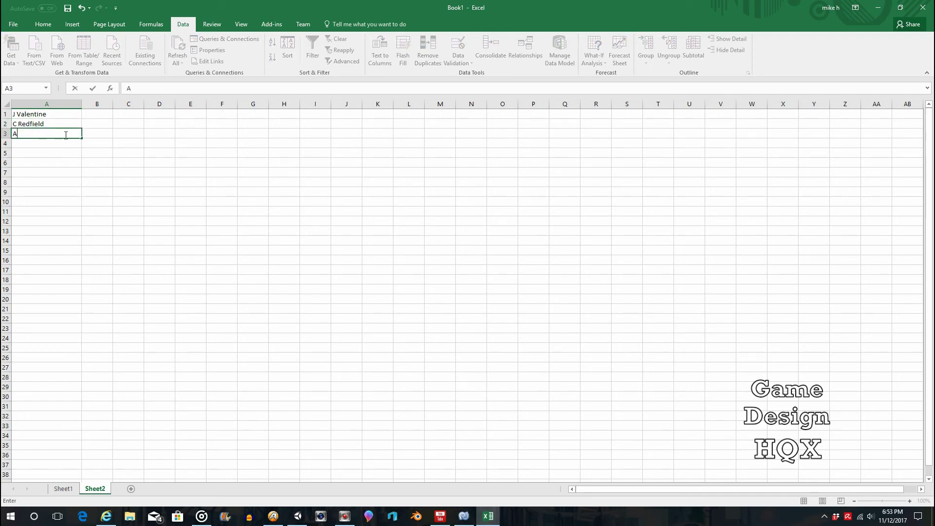
text( Wesker)
Back on Sheet1, select column A and start a Data Validation set to List
click(62, 489)
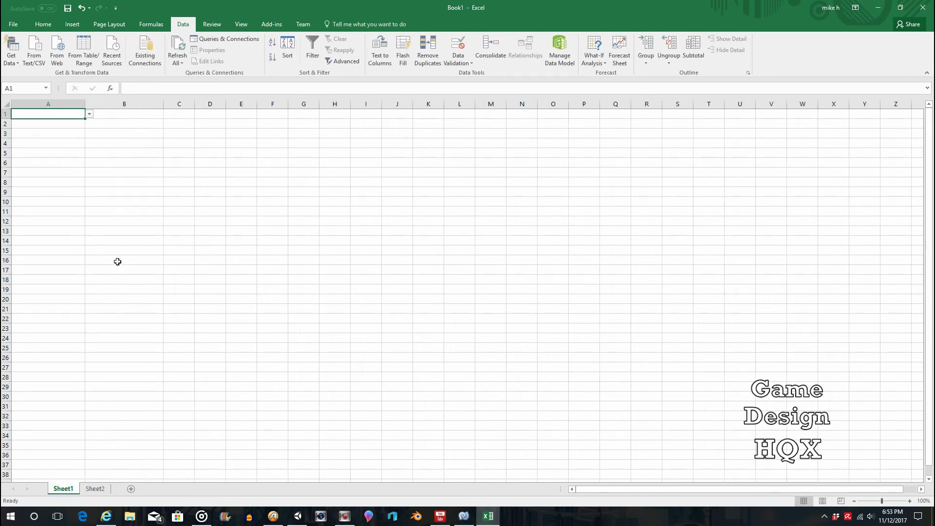
click(52, 102)
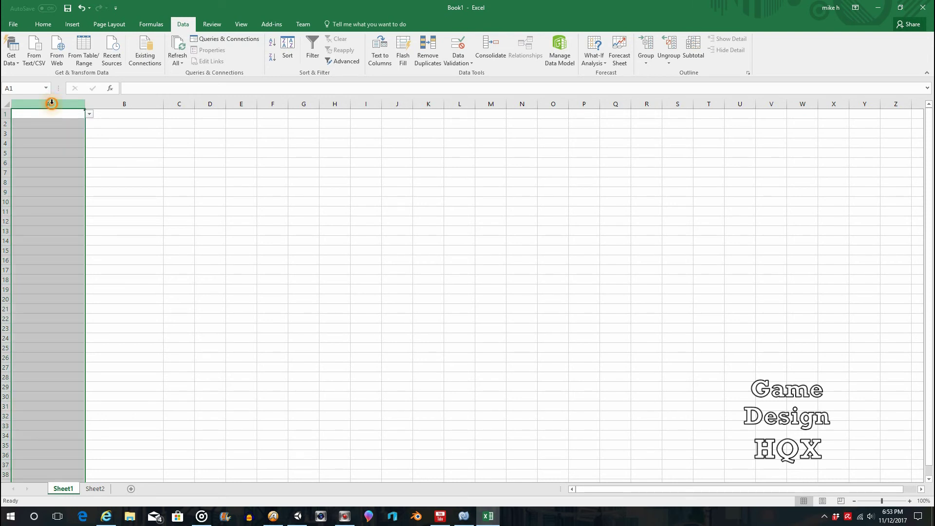
right_click(52, 103)
click(85, 183)
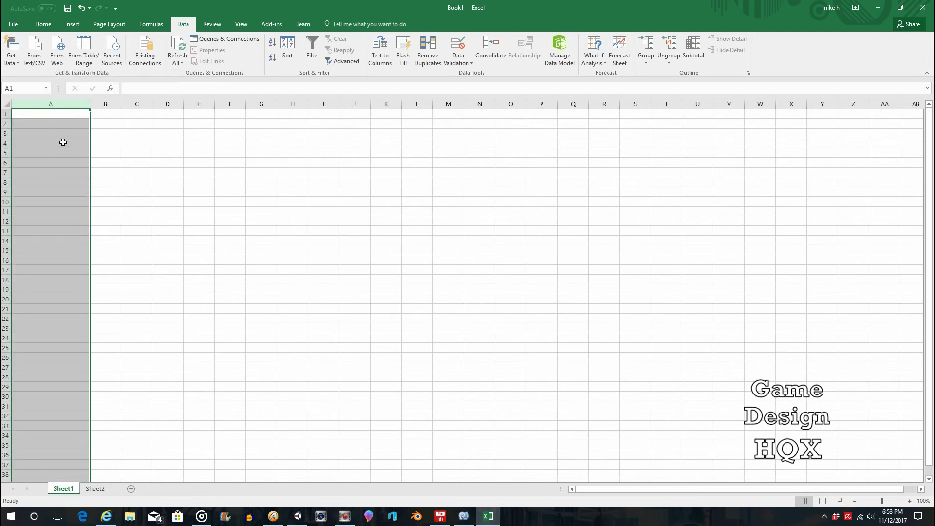
click(67, 104)
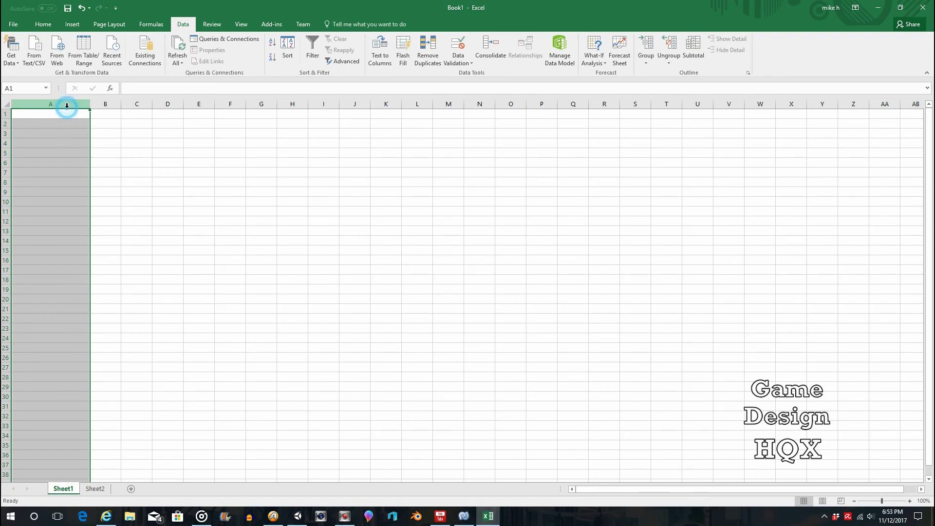
click(457, 63)
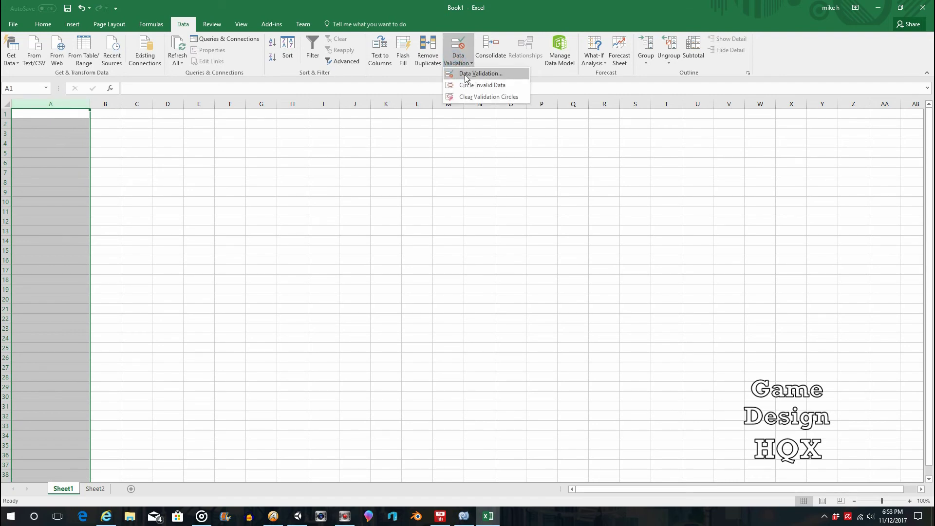
click(466, 76)
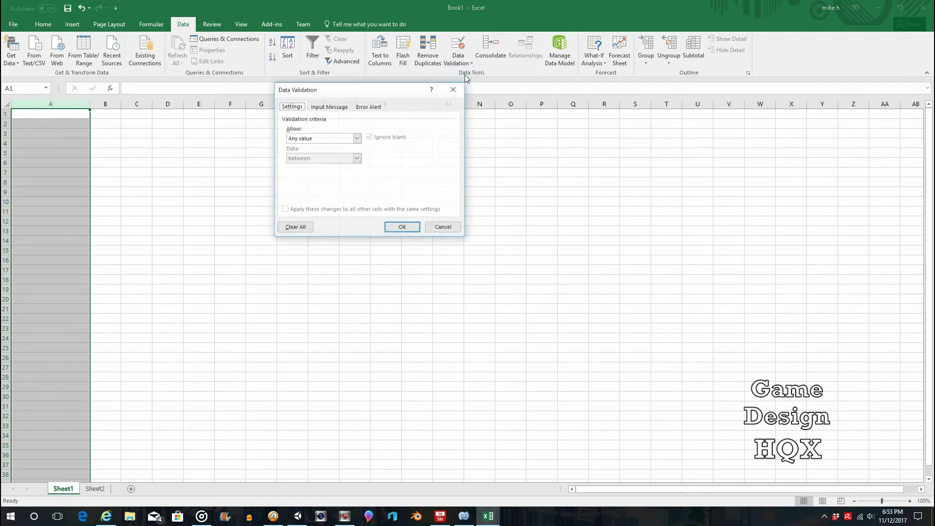
click(357, 138)
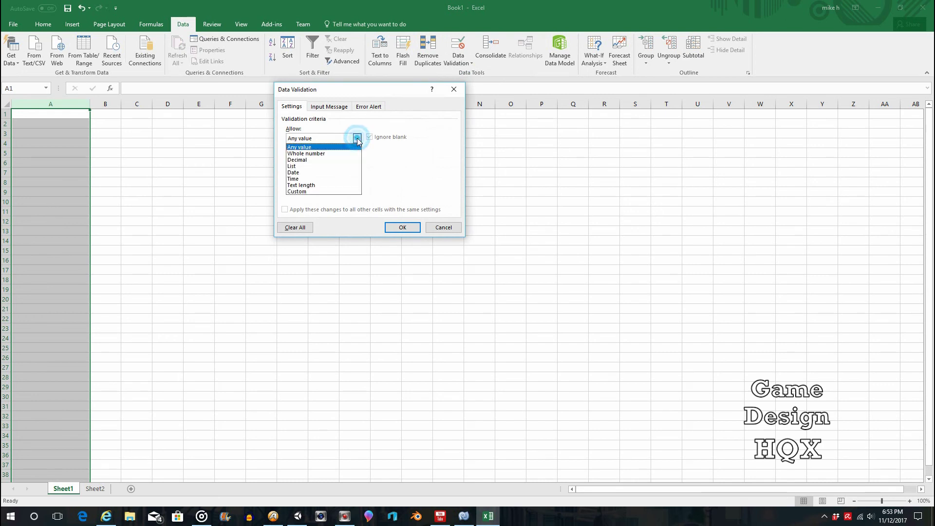
click(340, 166)
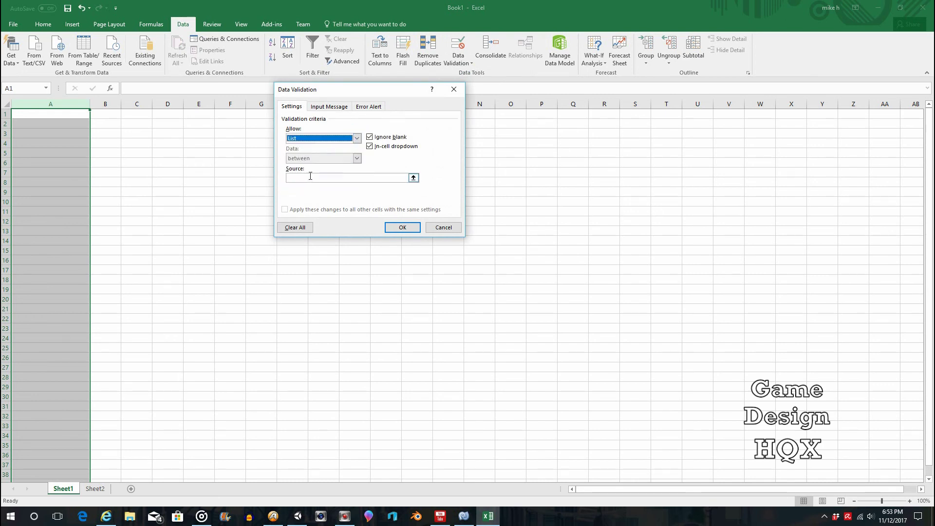
Set the list Source to Sheet2!$A$1:$A$3 and apply the validation
click(97, 488)
click(95, 490)
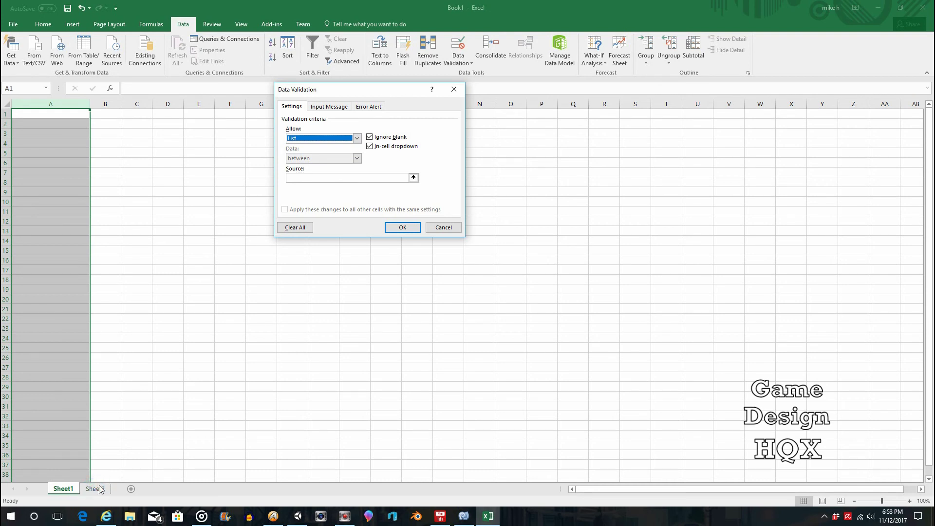
click(326, 179)
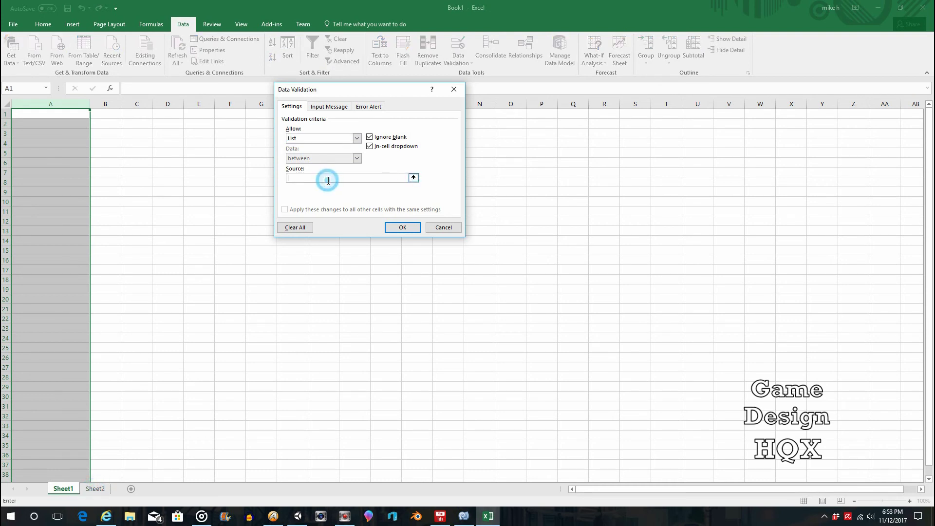
click(95, 489)
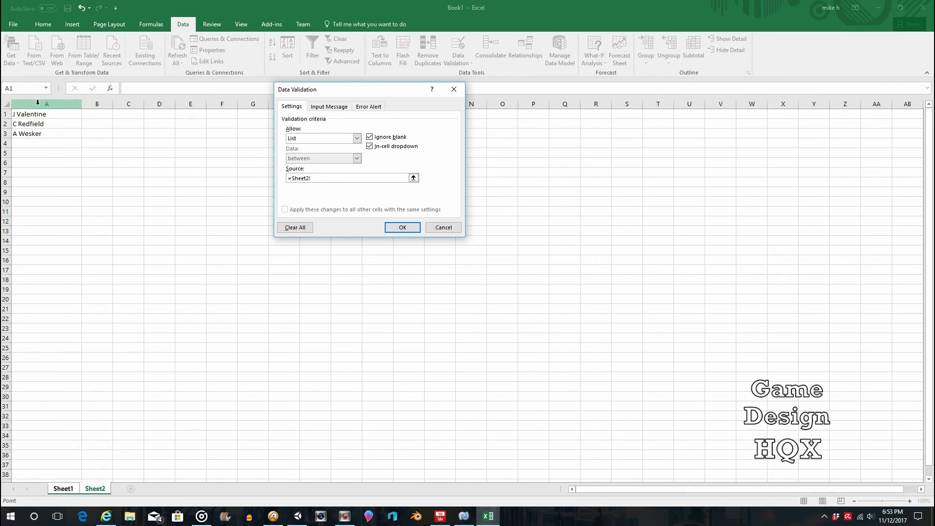
drag(38, 113, 43, 132)
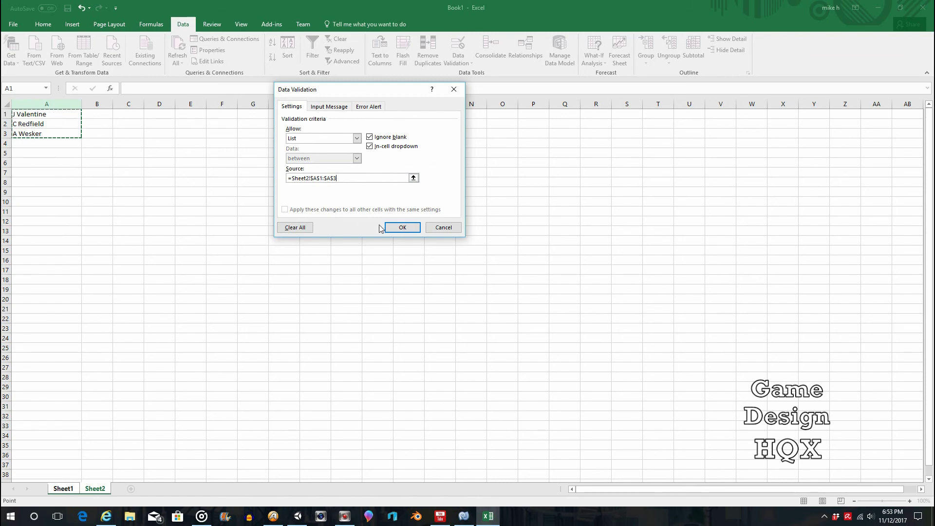
click(399, 227)
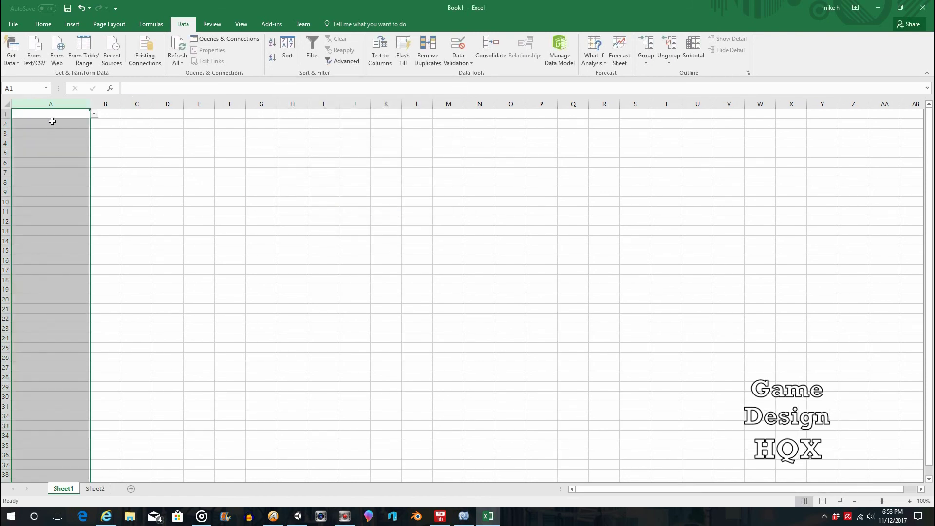
Check that A1's drop-down offers J Valentine, C Redfield and A Wesker, then show Sheet2
click(113, 118)
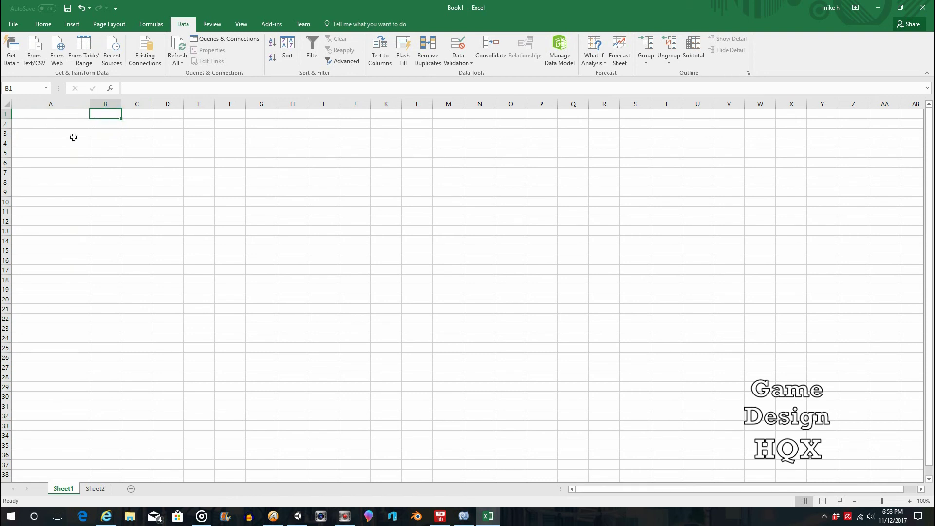
click(70, 114)
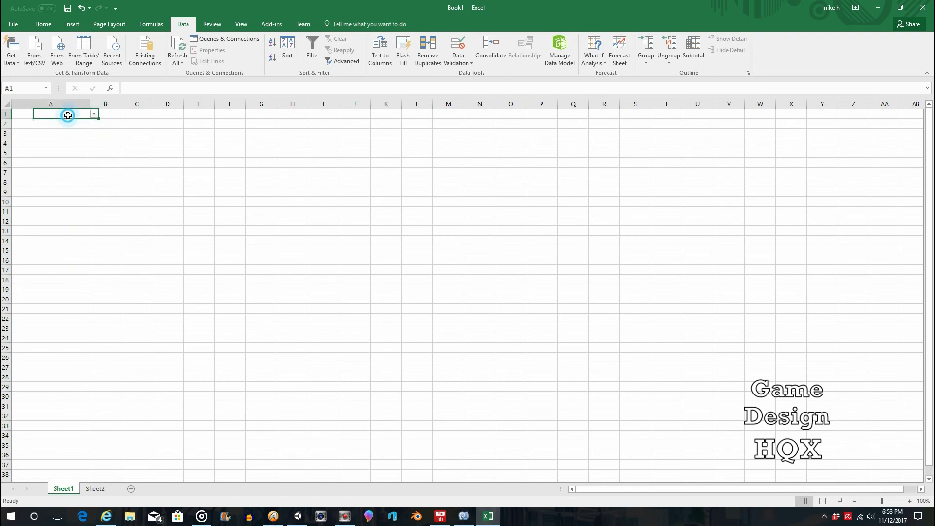
click(94, 114)
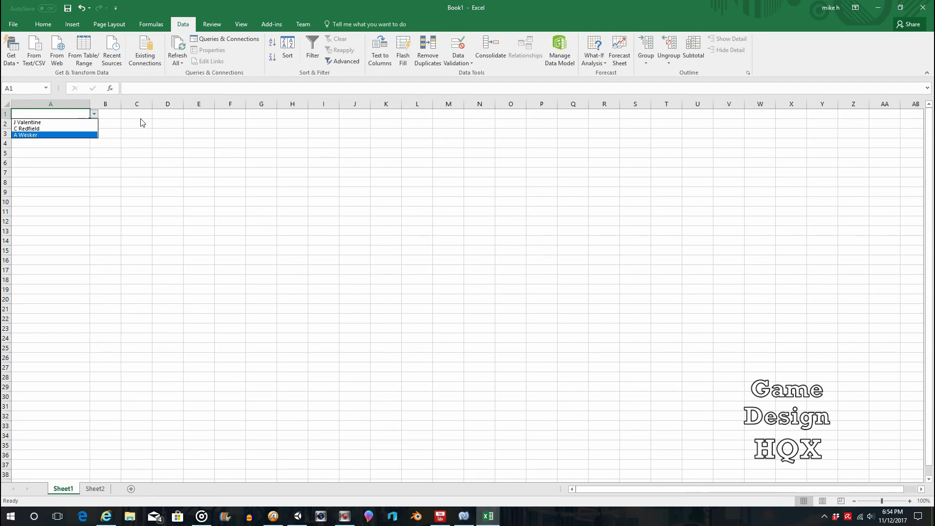
click(89, 489)
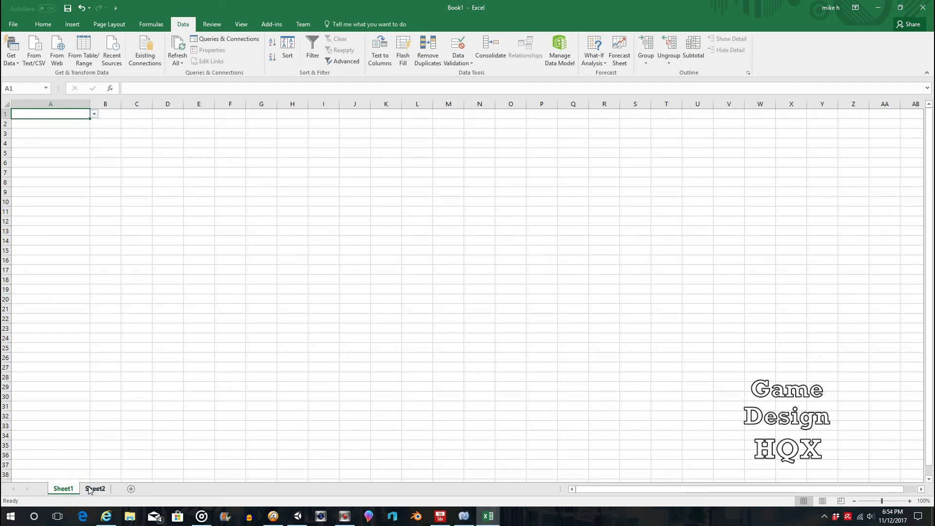